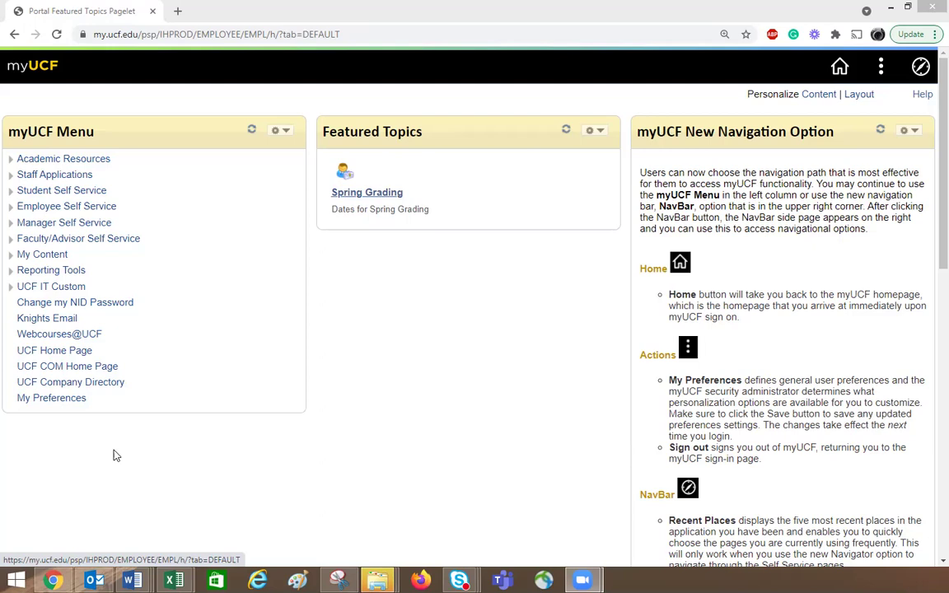
Go to Student Self Service and open the enrollment shopping cart planner
left_click(33, 191)
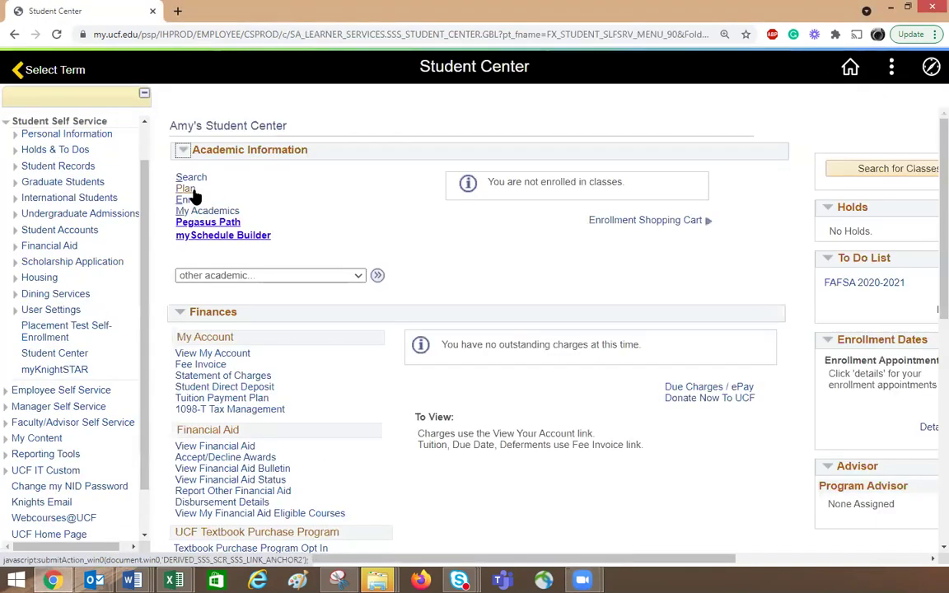
left_click(183, 188)
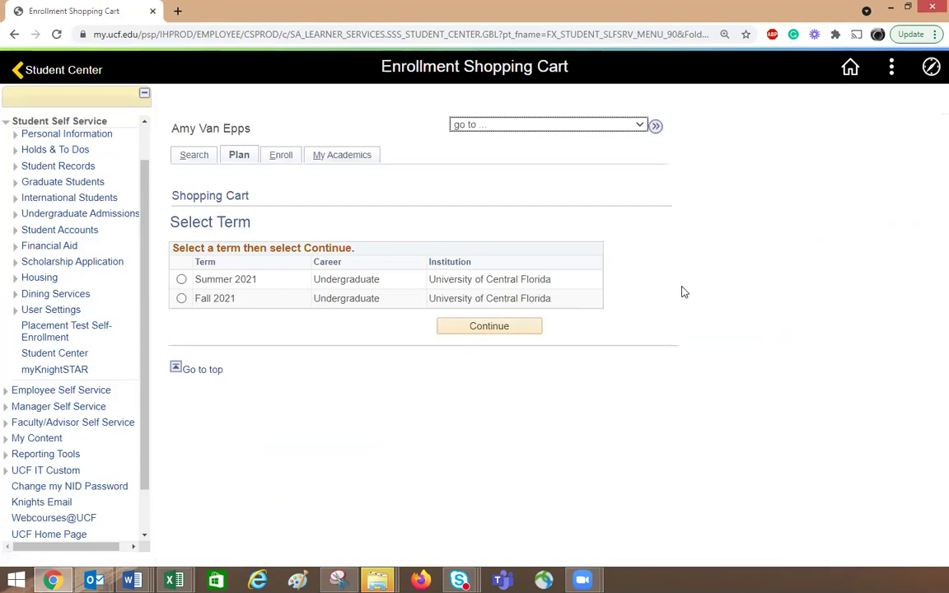
Open the Summer 2021 shopping cart and check ANT 3241-AW60 and EVR 3008-CW60
left_click(181, 280)
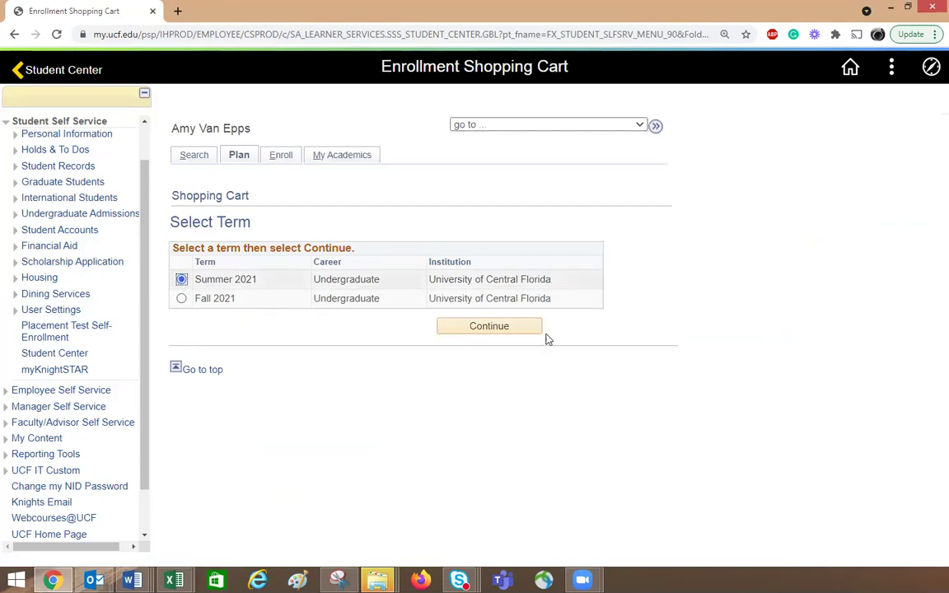
left_click(496, 330)
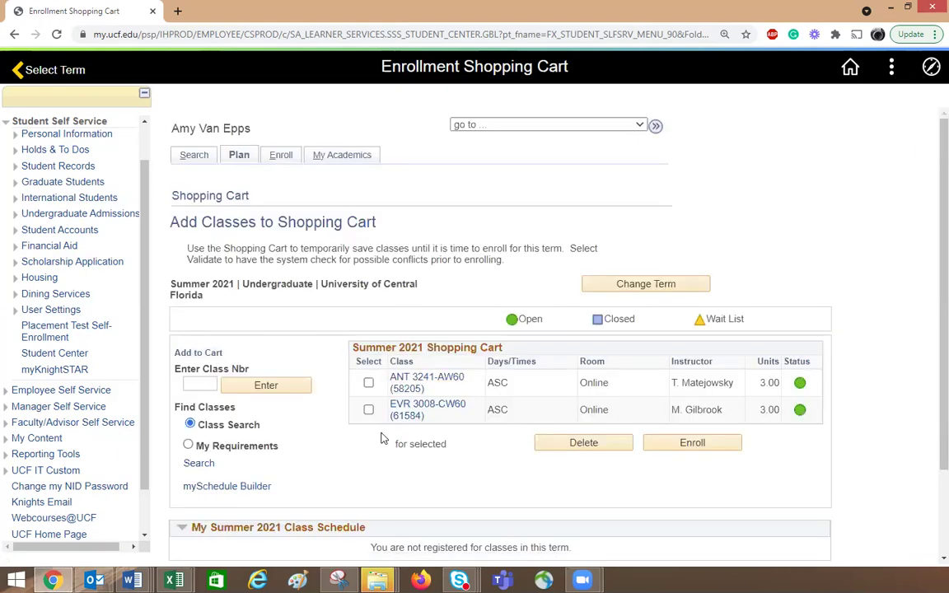
scroll(381, 439, "down", 2)
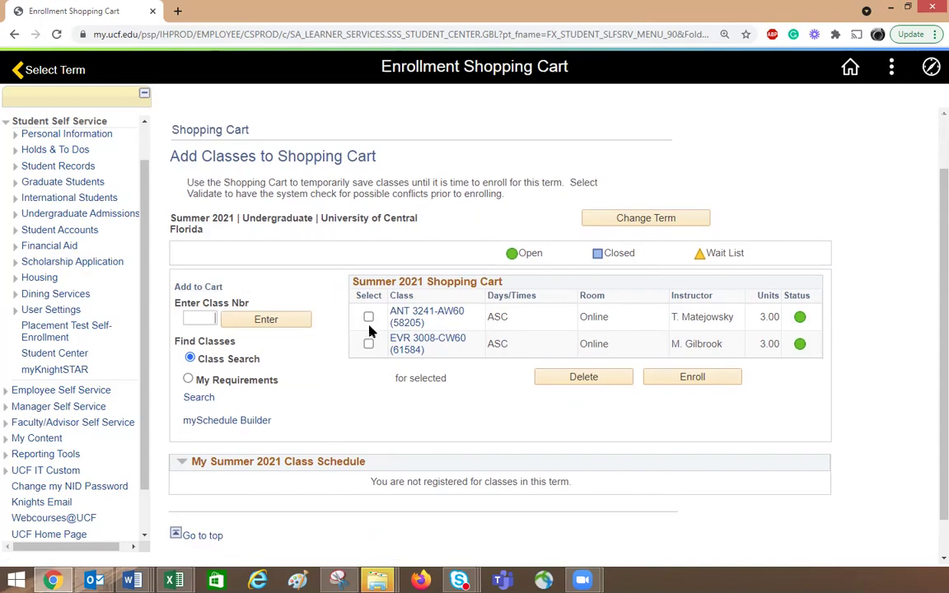
left_click(368, 317)
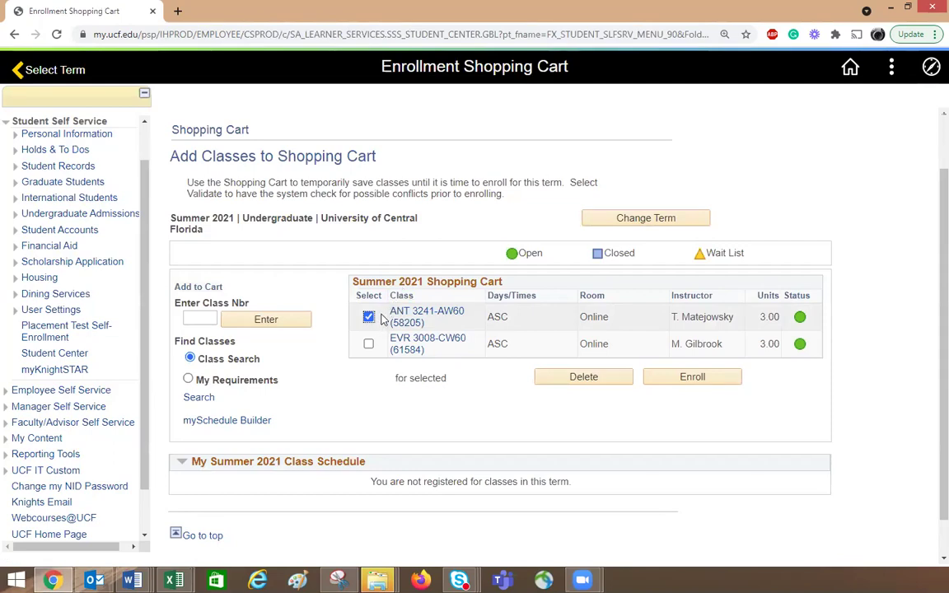
left_click(368, 345)
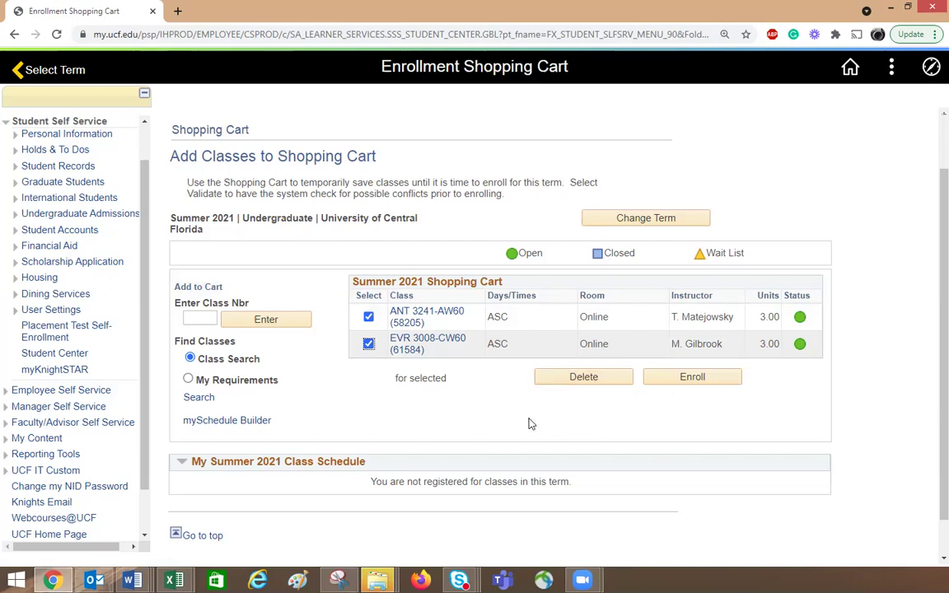
Switch the cart to the Fall 2021 term and check its PCB 3044-0002 class
left_click(642, 218)
left_click(182, 298)
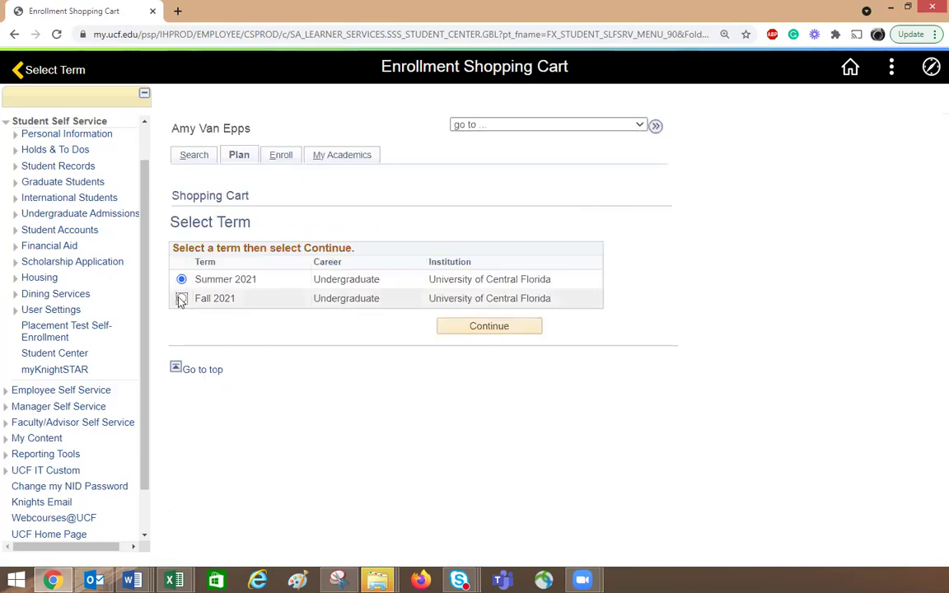
left_click(456, 328)
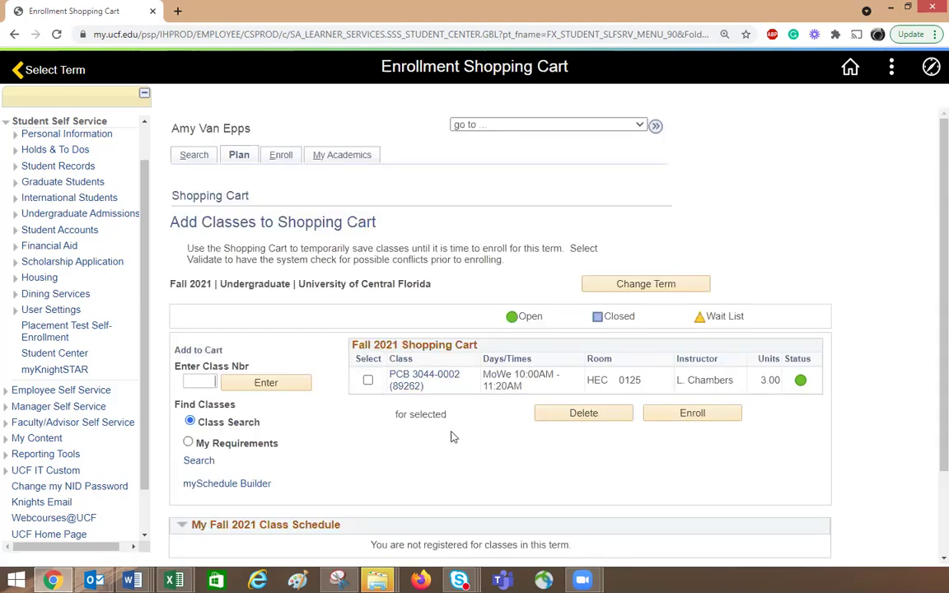
left_click(369, 382)
From Student Center, start Add Classes for Summer 2021 listing ANT 3241-AW60 and EVR 3008-CW60
left_click(104, 328)
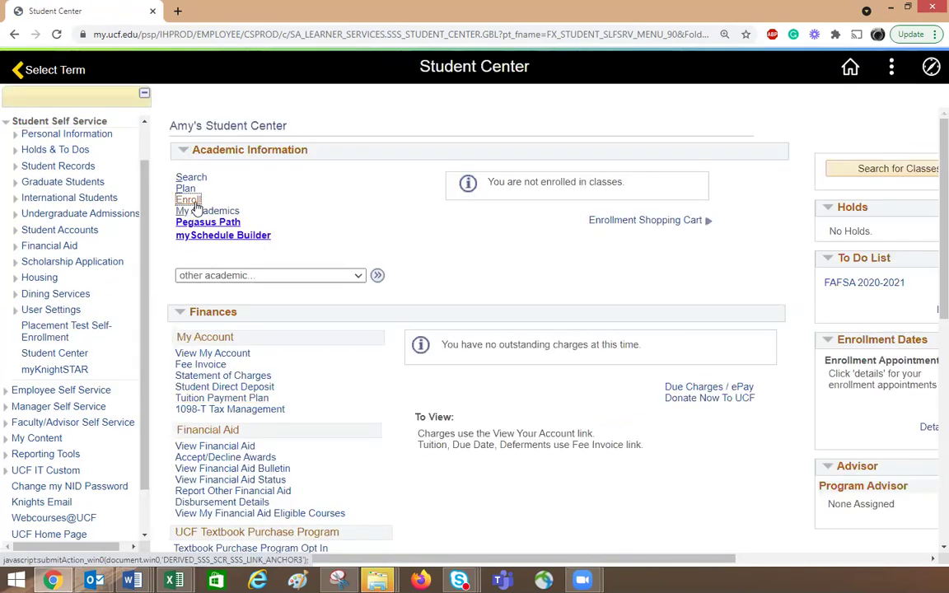
left_click(196, 205)
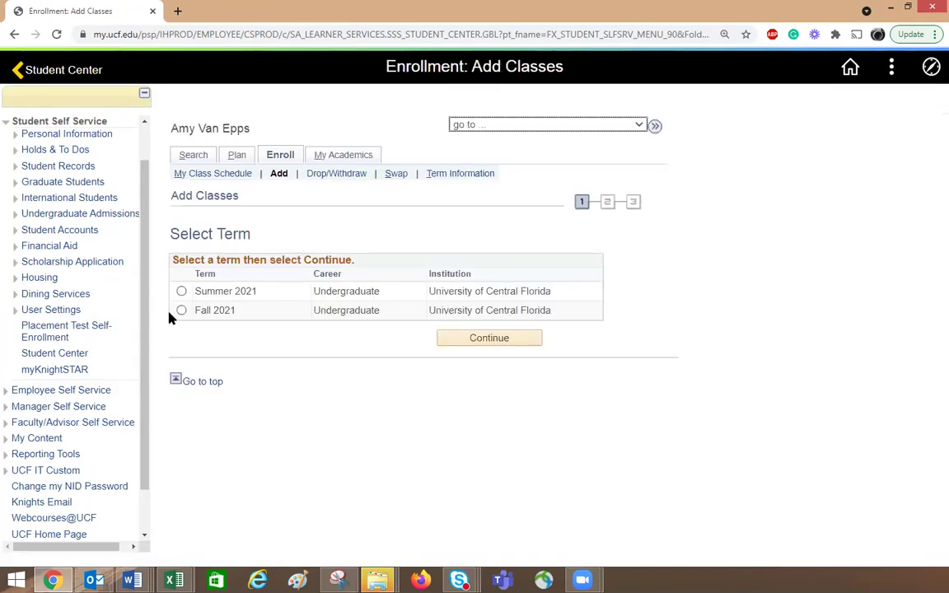
left_click(182, 291)
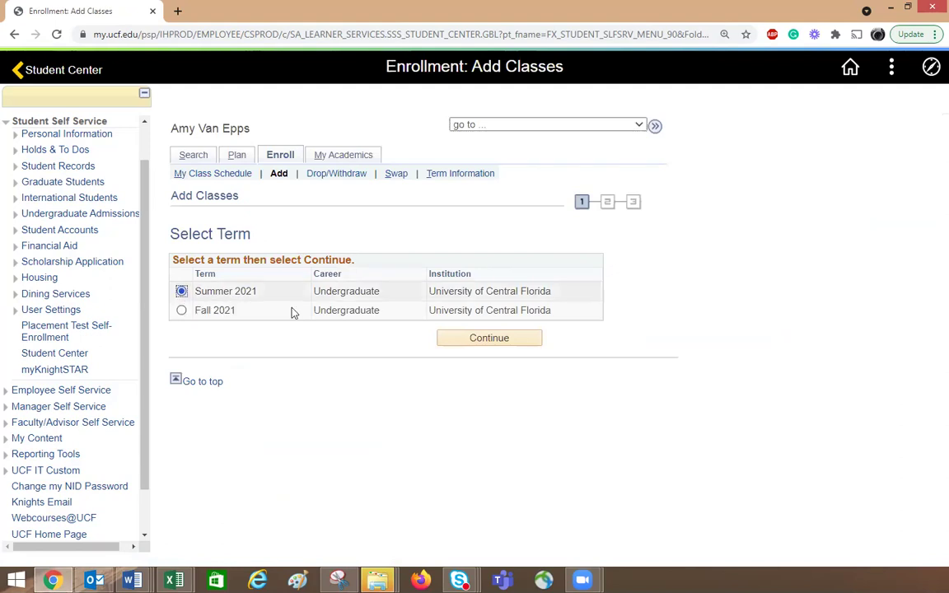
left_click(470, 339)
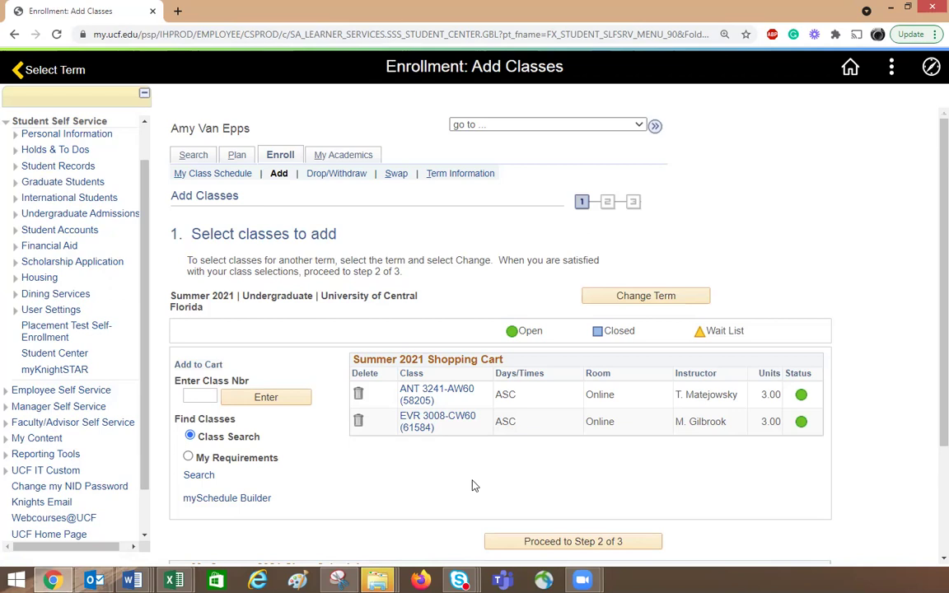
Proceed to step 2, accept the fee responsibility agreement, and continue enrollment
left_click(568, 544)
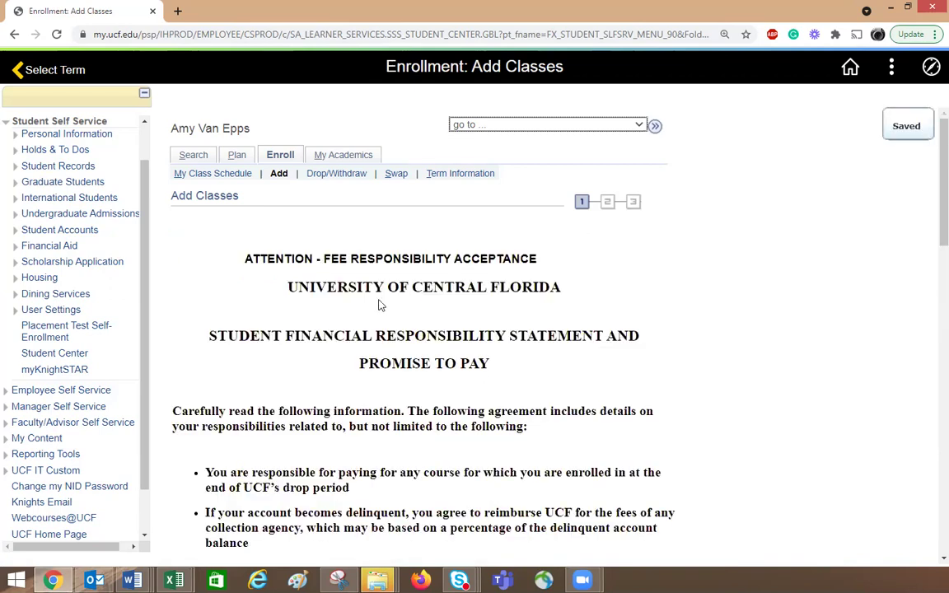
scroll(380, 305, "down", 5)
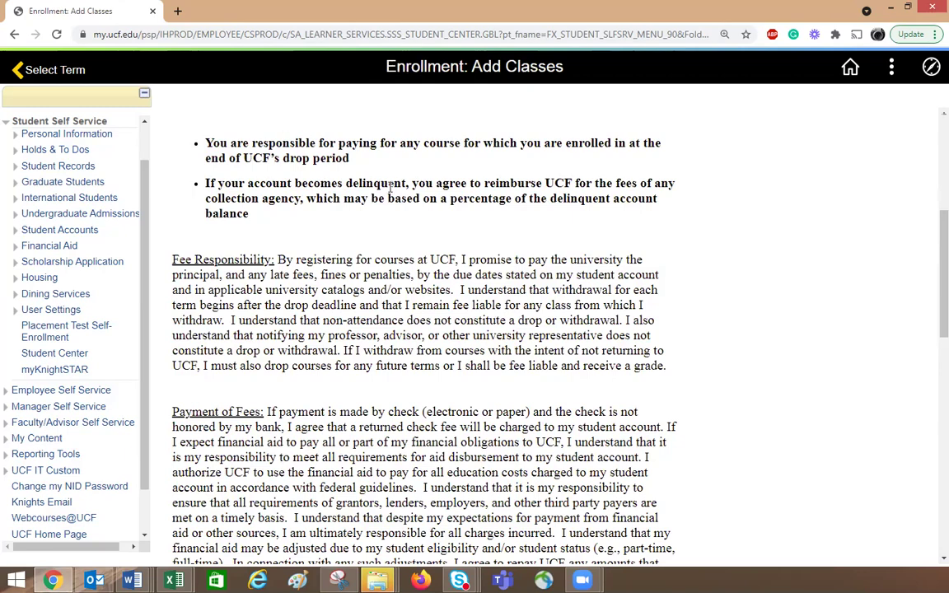
scroll(365, 307, "down", 1)
scroll(365, 306, "down", 5)
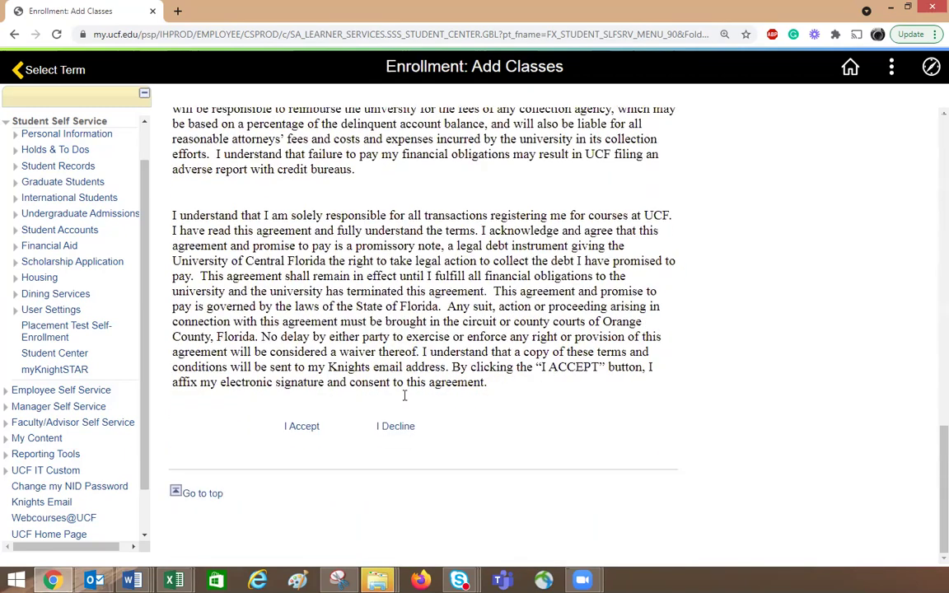
left_click(312, 427)
left_click(425, 428)
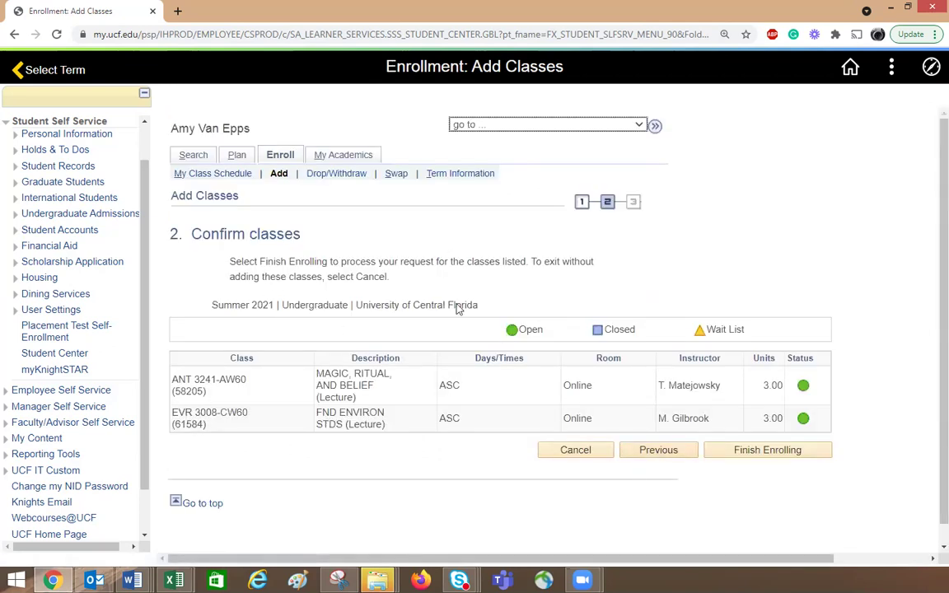
Finish enrolling in ANT 3241-AW60 and EVR 3008-CW60, then return to Student Center
left_click(750, 451)
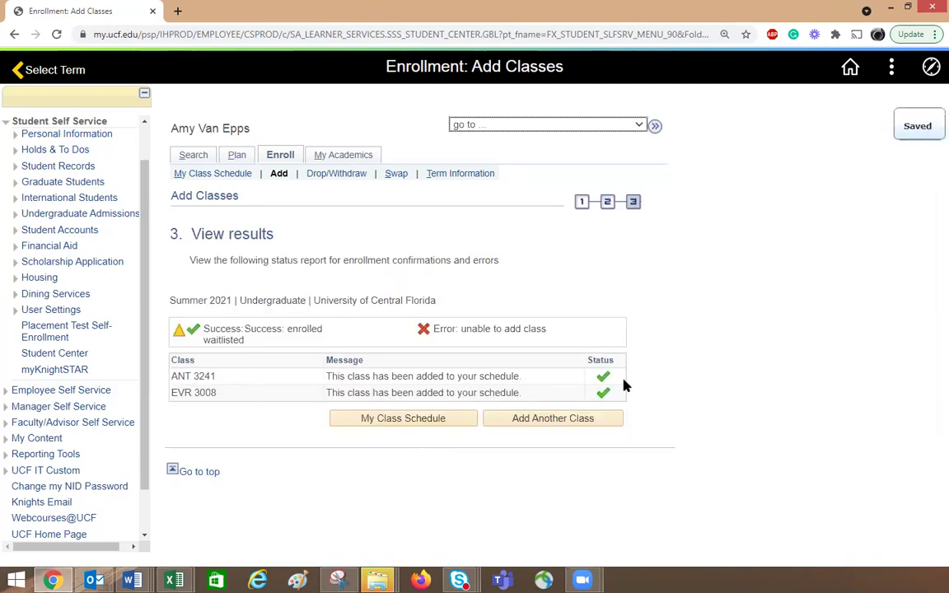
left_click(33, 121)
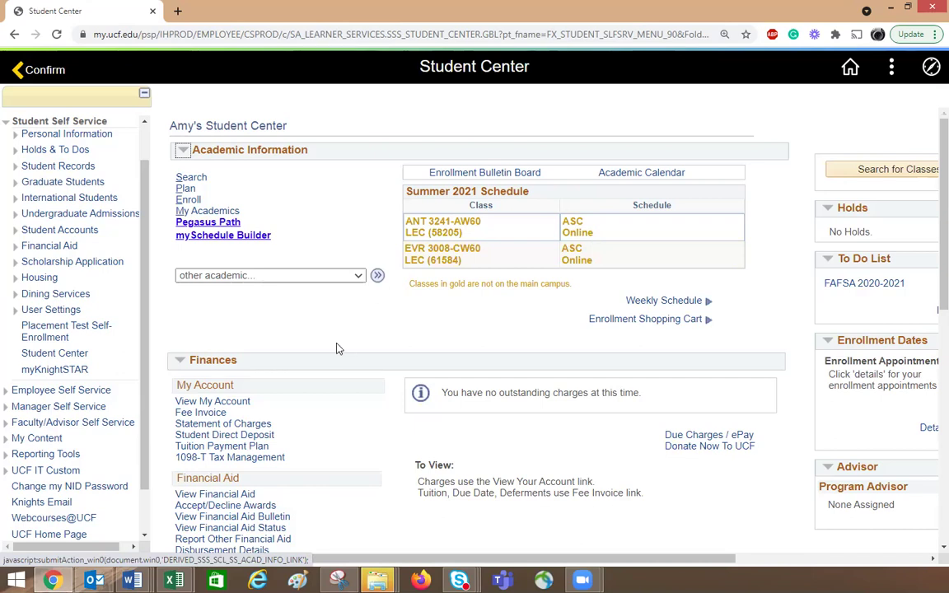
Choose Enrollment: Drop/Withdraw from the other academic actions and submit it
left_click(328, 277)
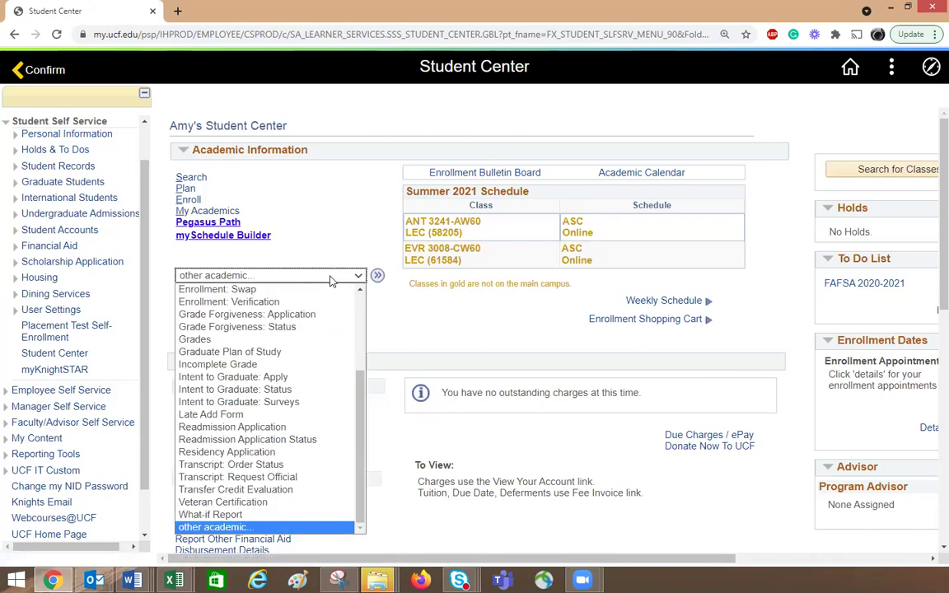
scroll(321, 394, "up", 4)
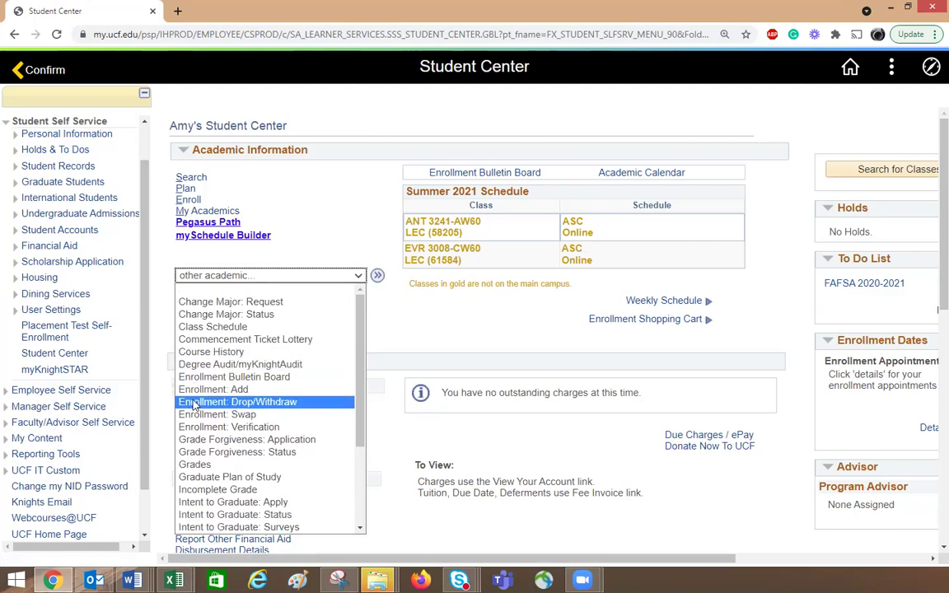
left_click(237, 403)
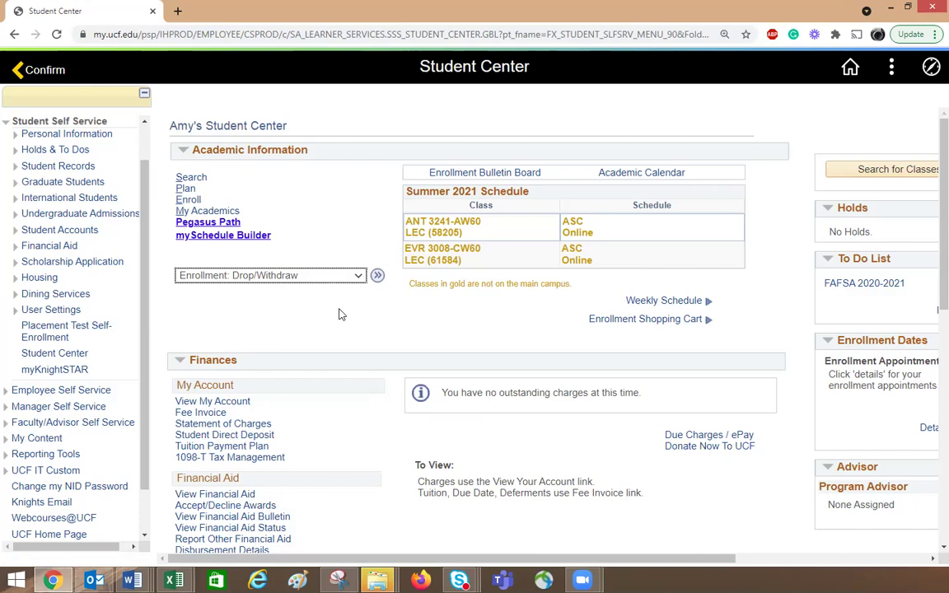
left_click(376, 280)
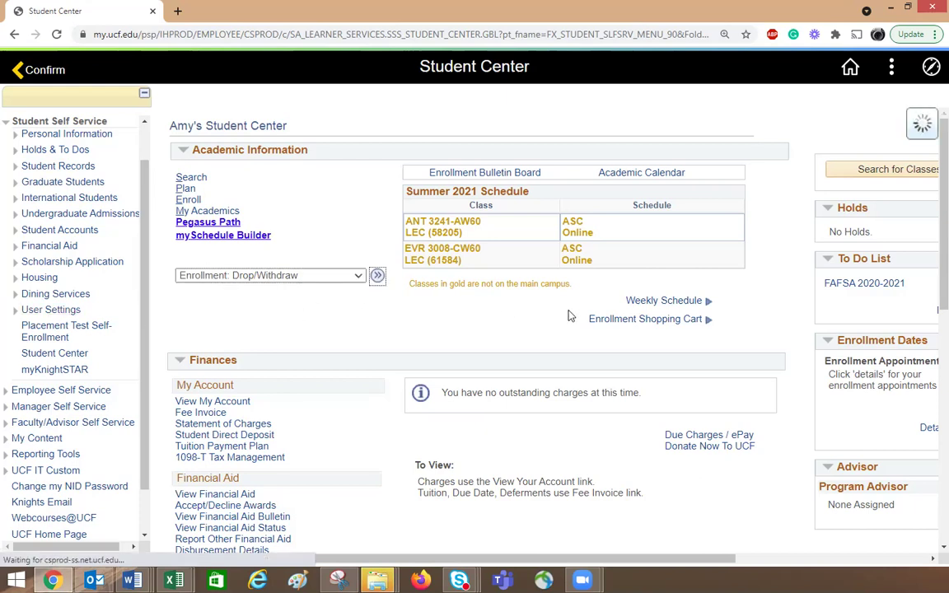
Drop ANT 3241-AW60 and EVR 3008-CW60 from the Summer 2021 term and confirm
left_click(182, 291)
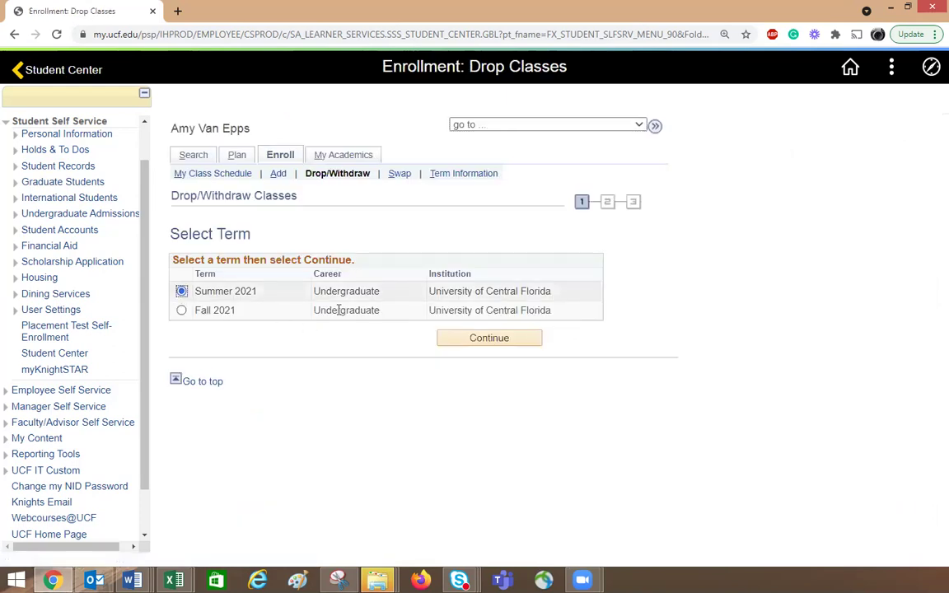
left_click(510, 338)
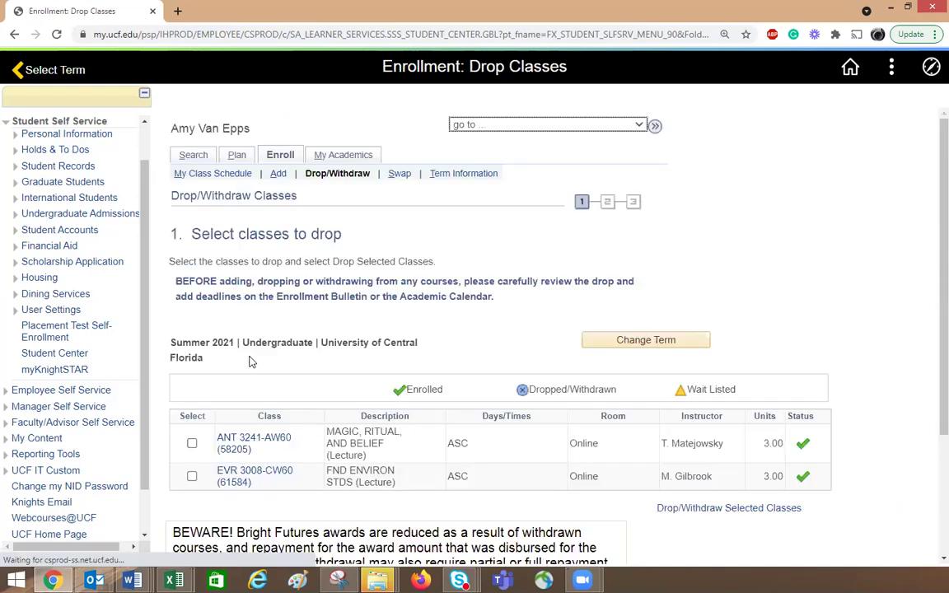
scroll(292, 296, "down", 3)
left_click(193, 274)
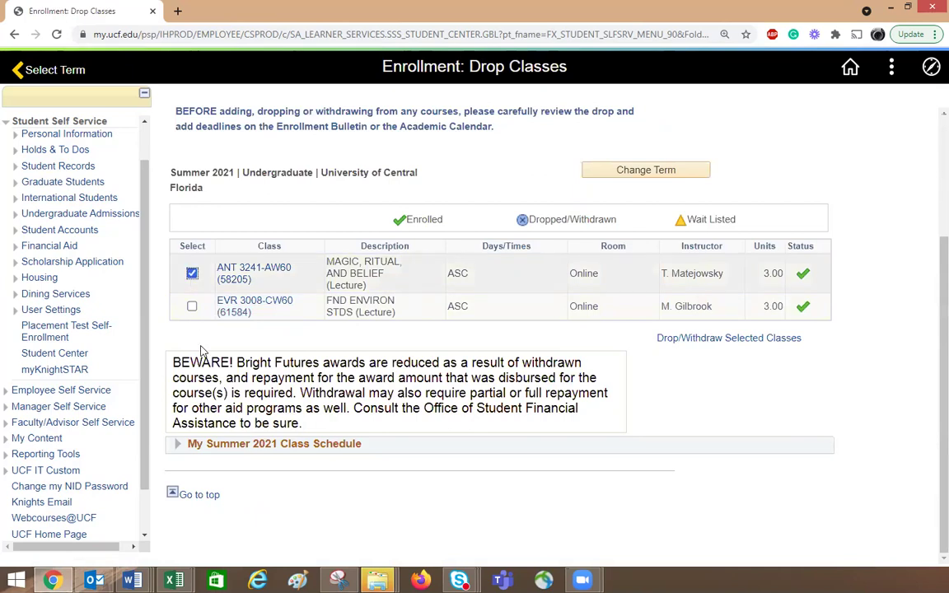
left_click(192, 306)
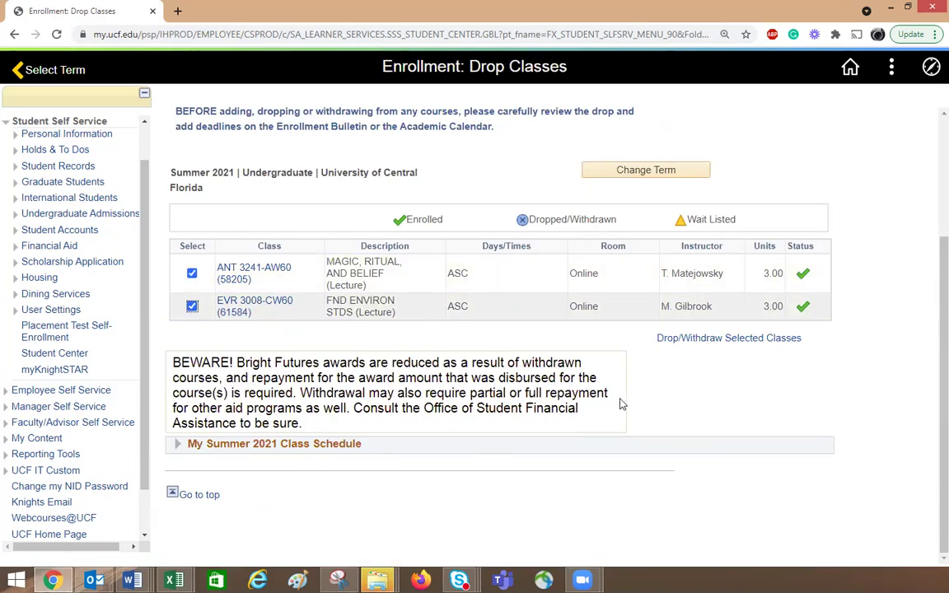
left_click(675, 339)
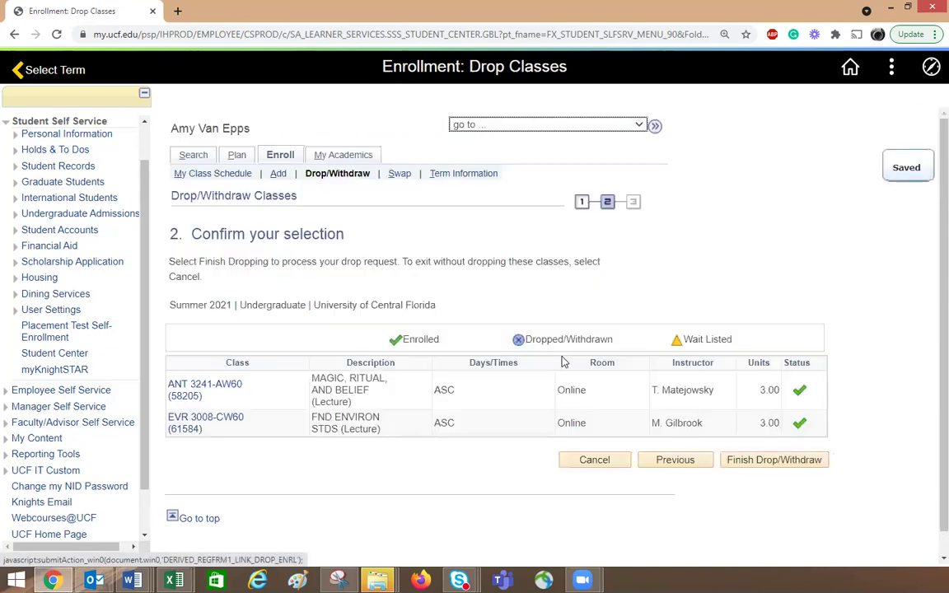
left_click(797, 470)
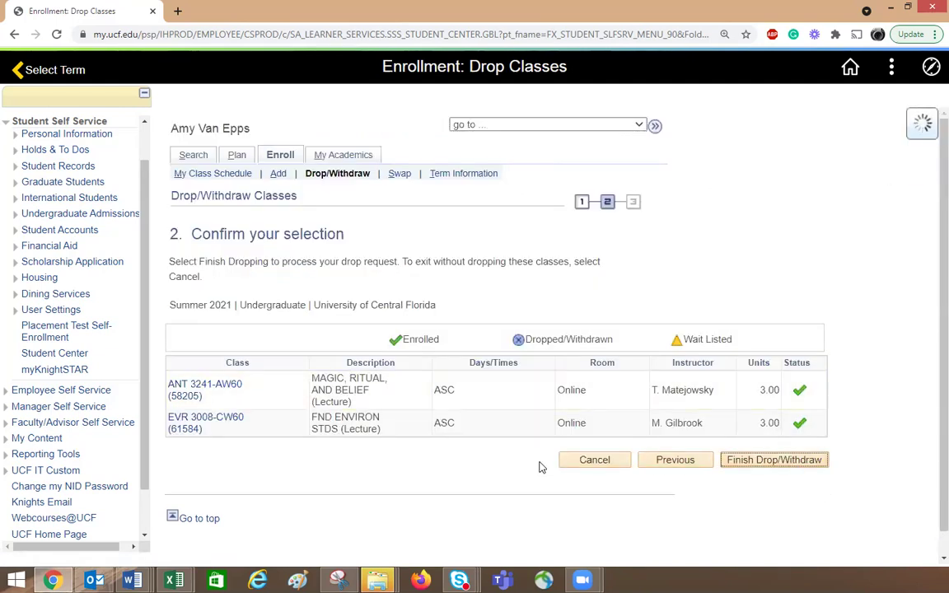